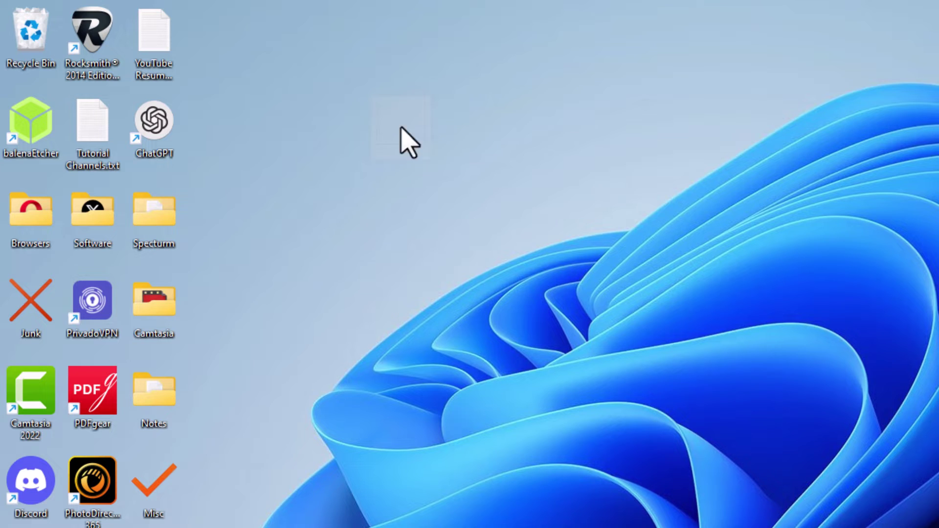
# Create a 'New folder' on the desktop from the desktop's New menu.
pyautogui.rightClick(251, 102)
pyautogui.moveTo(297, 229)
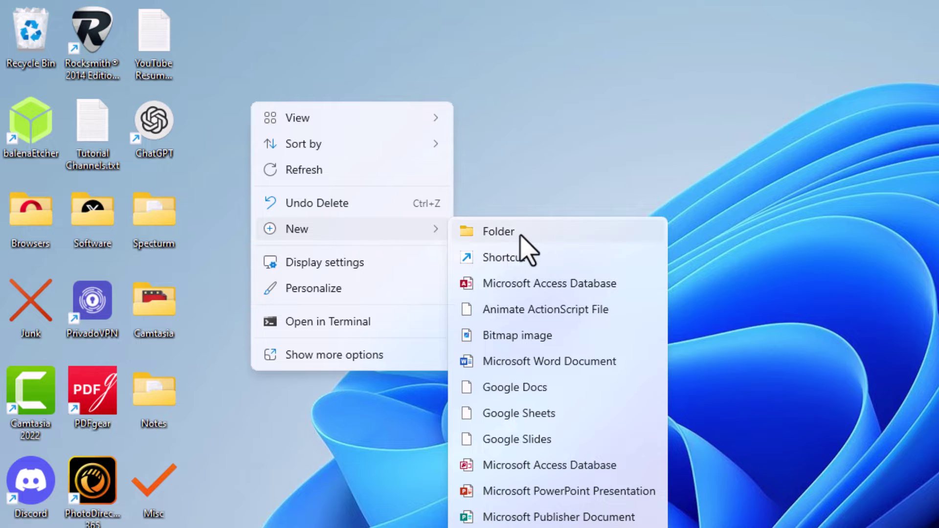
pyautogui.click(518, 238)
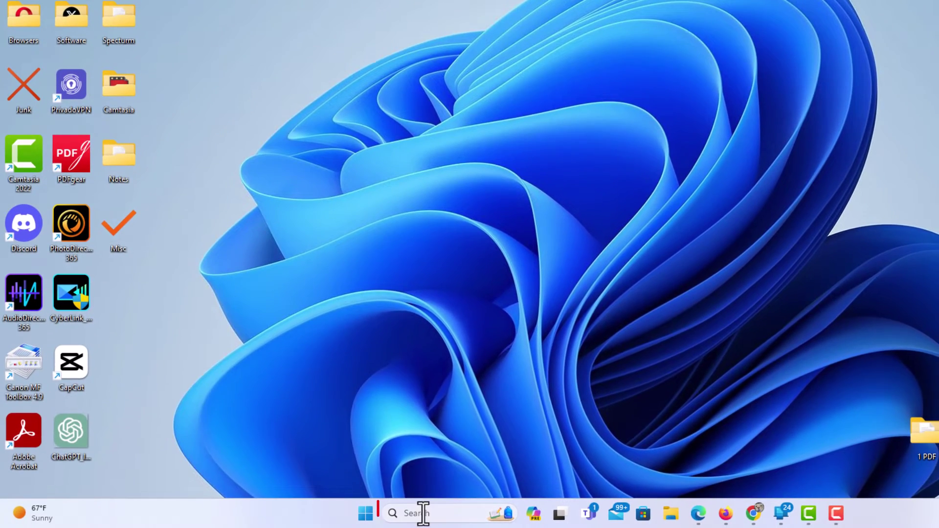
# Search Windows for 'character map' and launch the Character Map app.
pyautogui.click(422, 513)
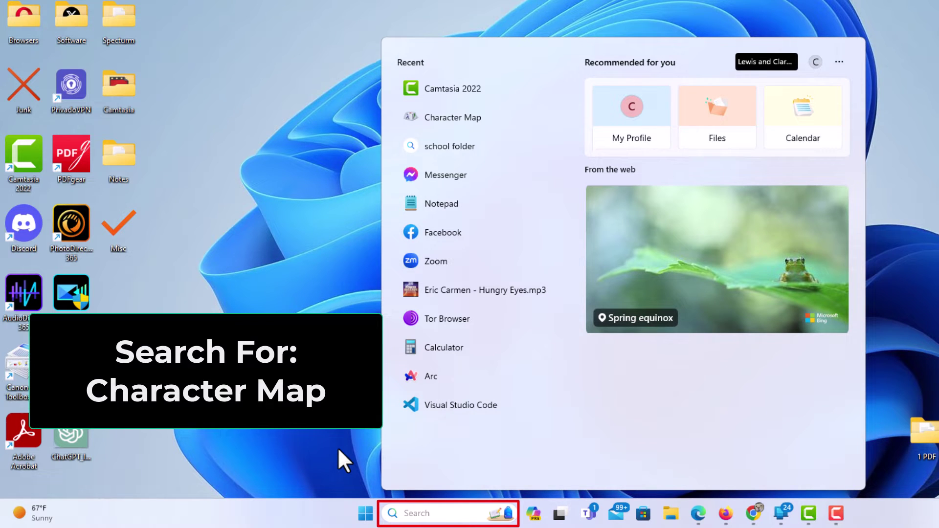
pyautogui.write('character')
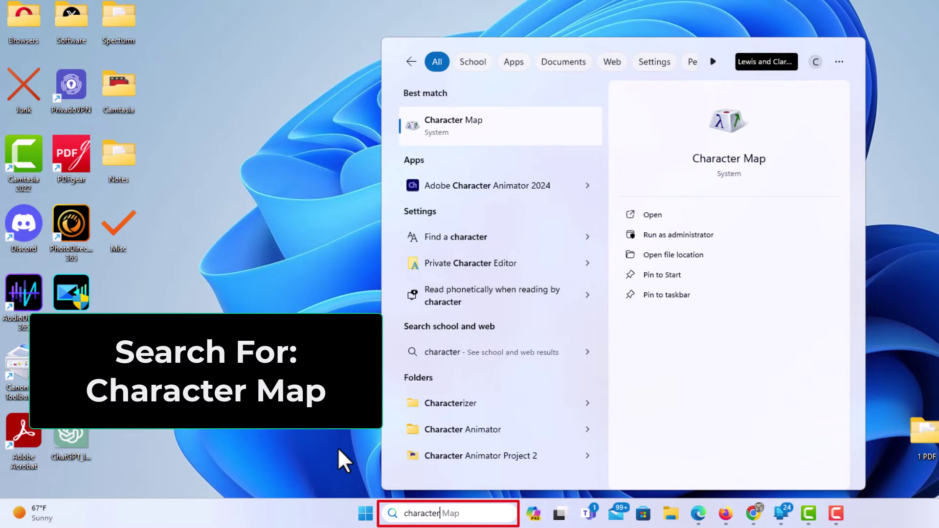
pyautogui.write(' map')
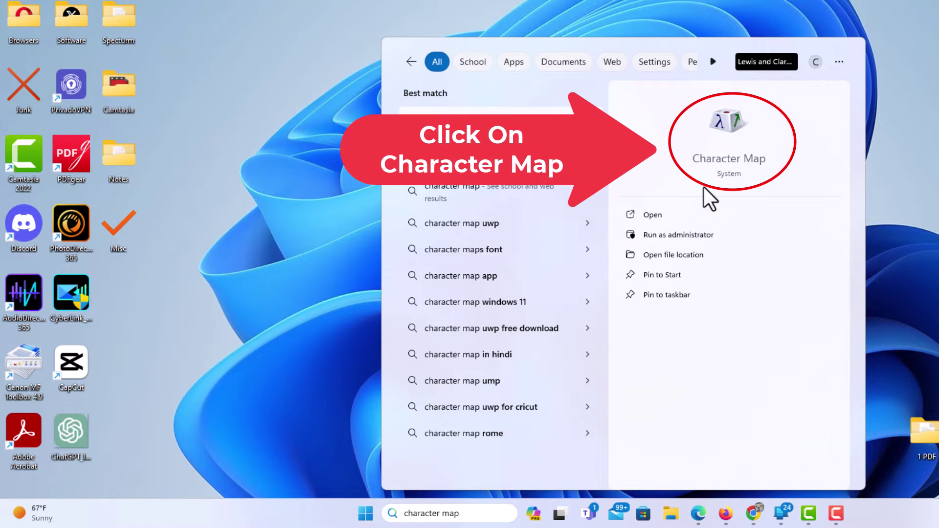
pyautogui.click(721, 154)
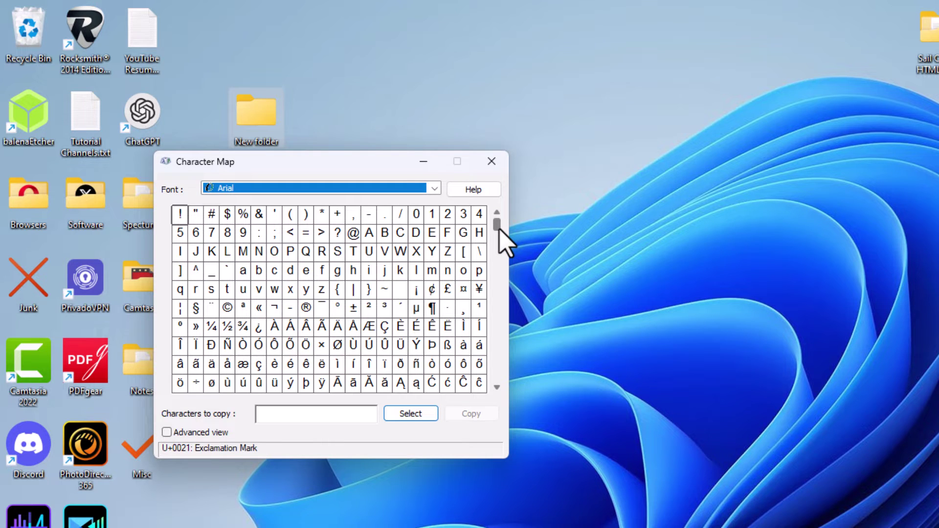
# Select and copy the blank U+2008 Punctuation Space character in Character Map.
pyautogui.scroll(-3, 500, 230)
pyautogui.moveTo(499, 232)
pyautogui.mouseDown()
pyautogui.moveTo(496, 340)
pyautogui.moveTo(484, 339)
pyautogui.mouseUp()
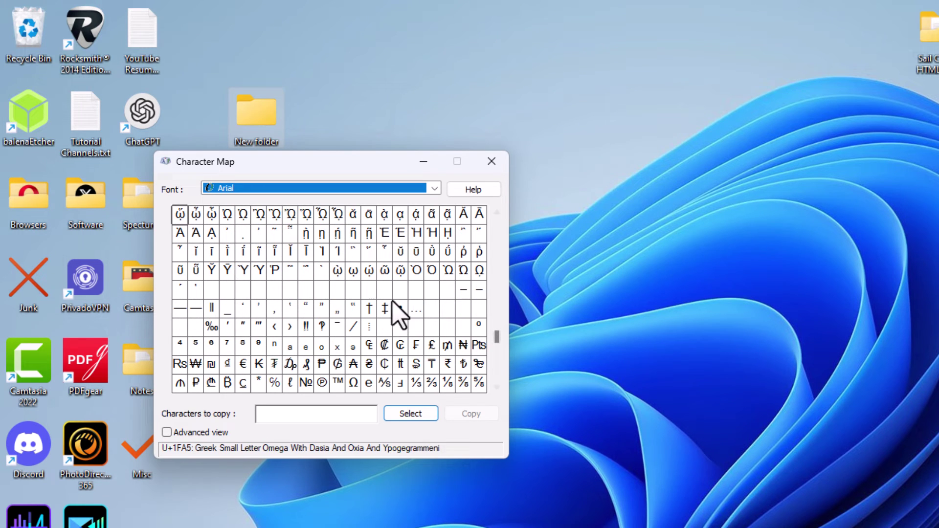
pyautogui.click(337, 293)
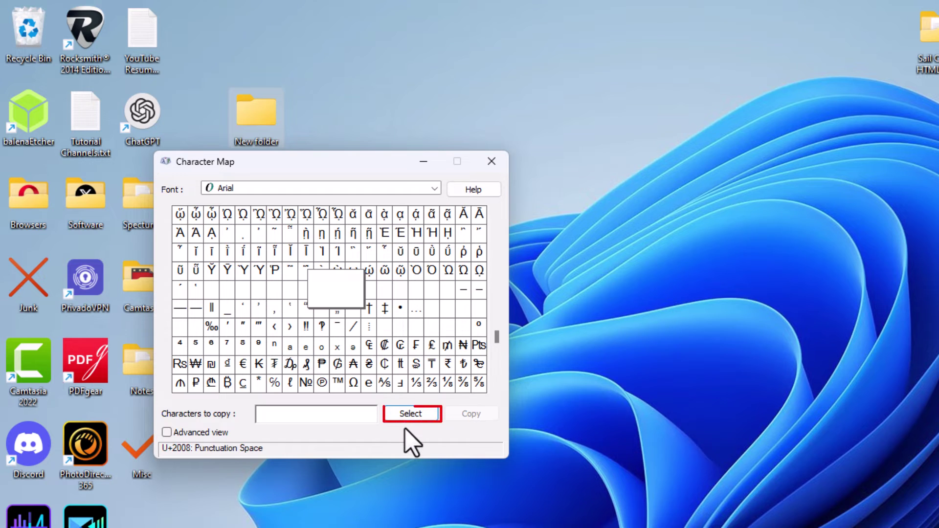
pyautogui.click(410, 414)
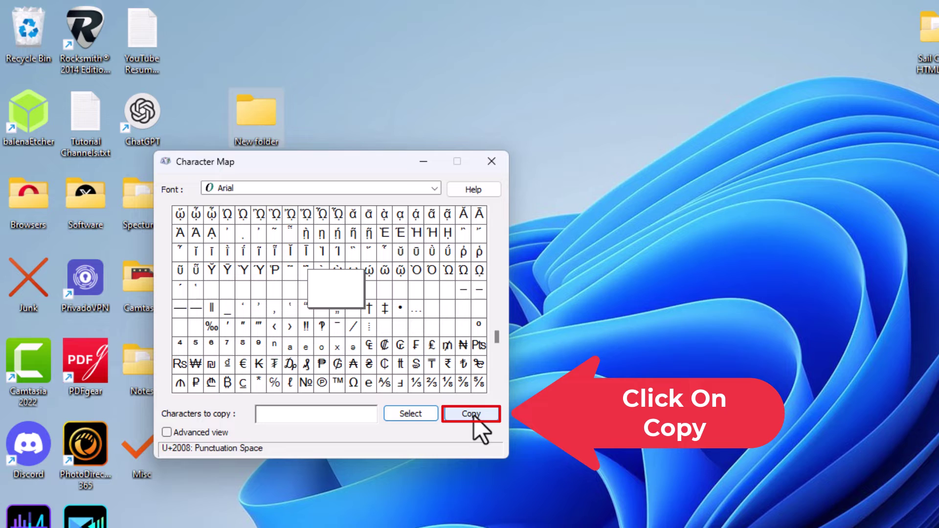
pyautogui.click(473, 416)
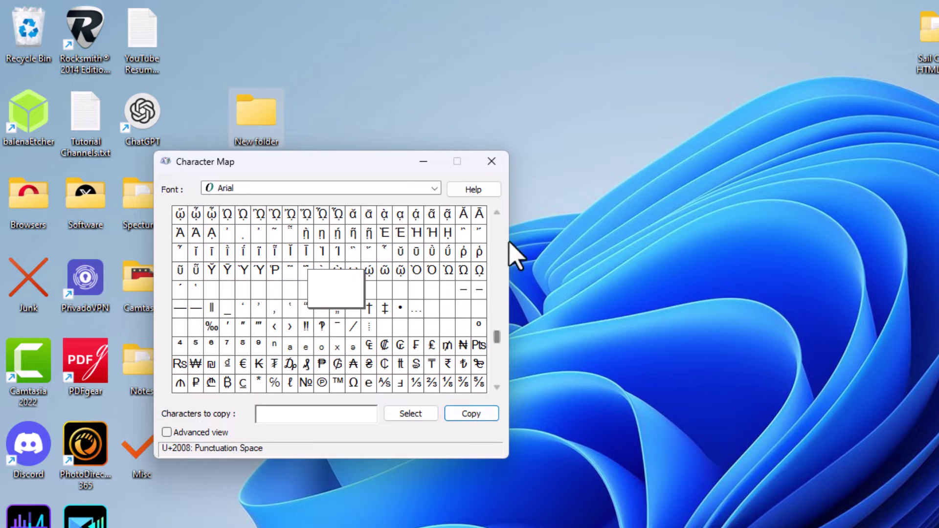
# Close Character Map and rename 'New folder' to the pasted blank character.
pyautogui.click(492, 162)
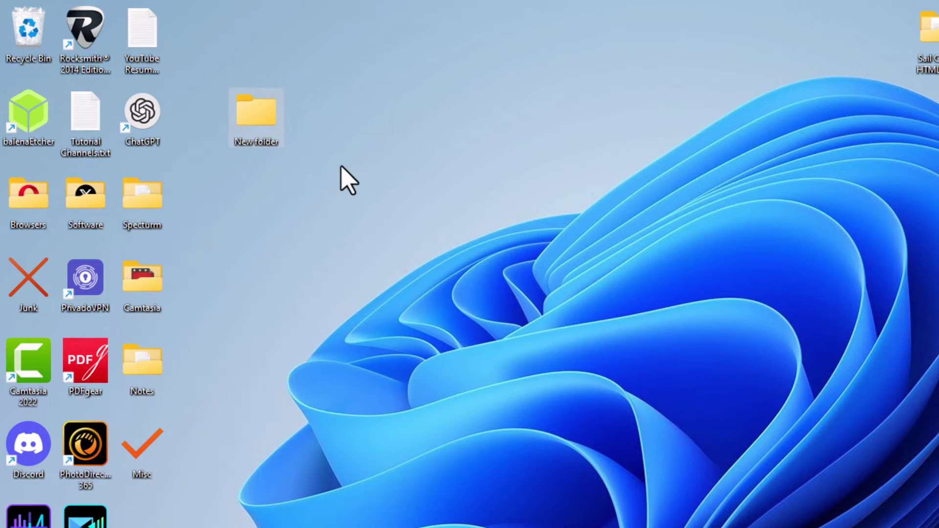
pyautogui.rightClick(261, 140)
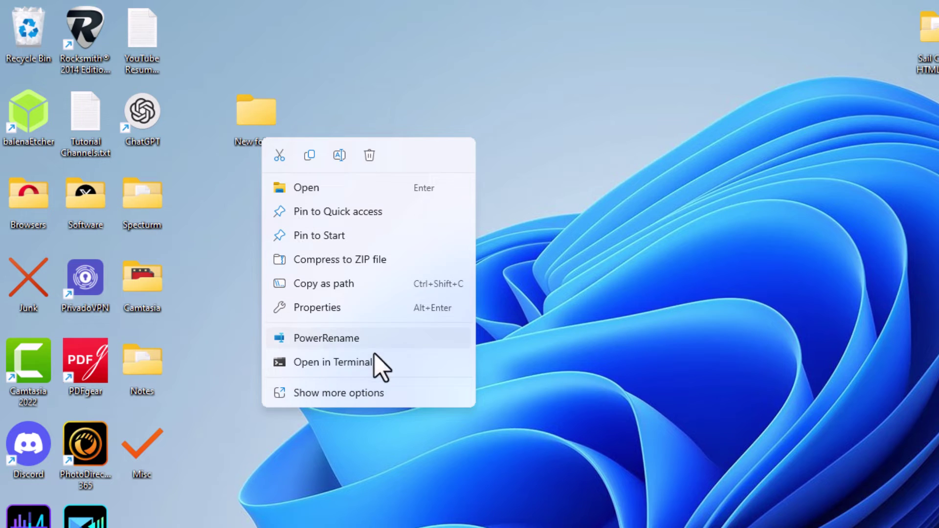
pyautogui.click(395, 393)
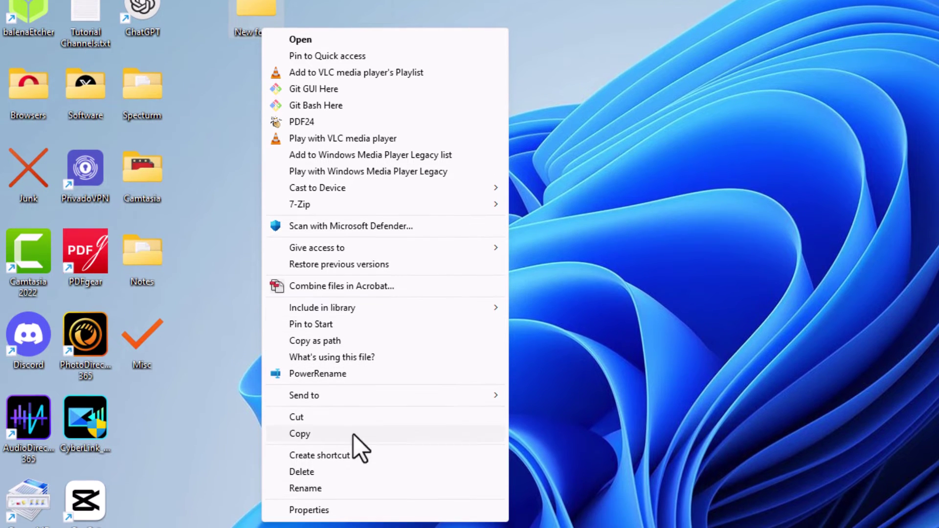
pyautogui.click(349, 488)
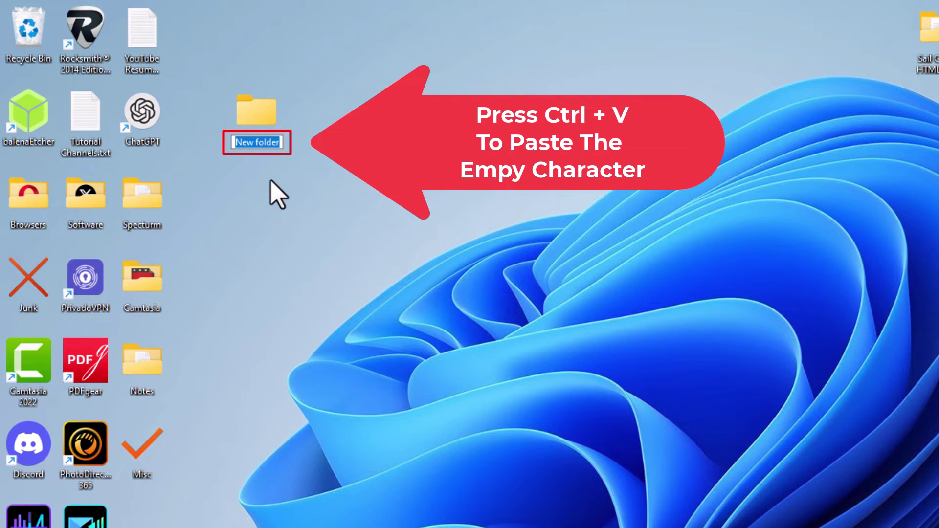
pyautogui.hotkey('ctrl', 'v')
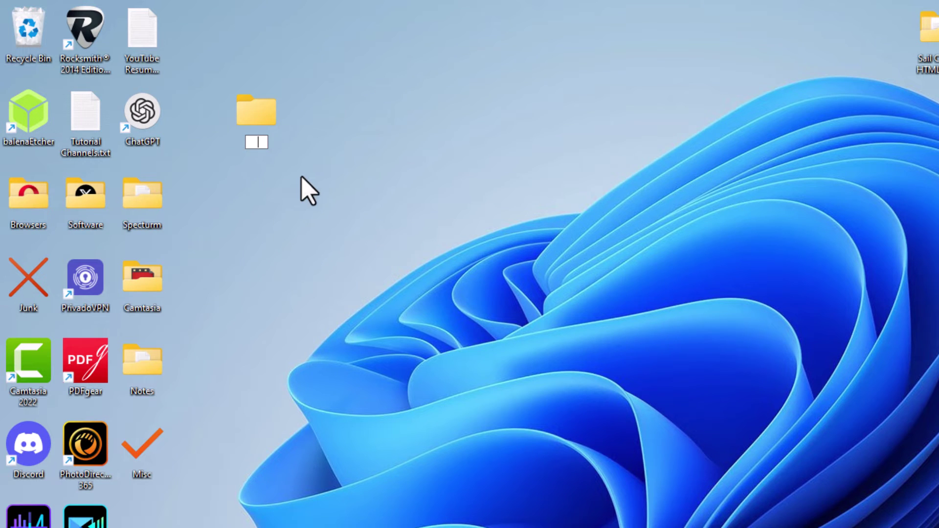
pyautogui.press('Return')
# Open the unnamed folder's Properties, Customize tab, and its Change Icon picker.
pyautogui.rightClick(258, 112)
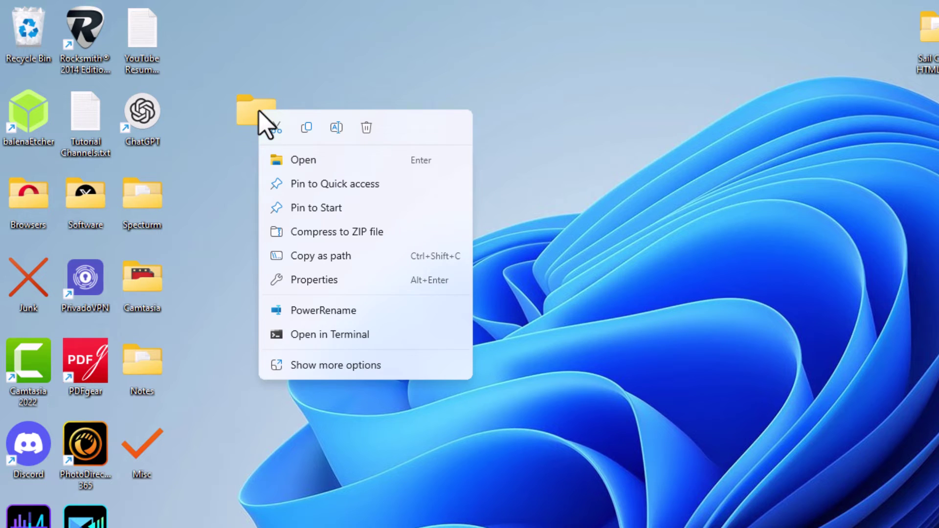
pyautogui.click(354, 280)
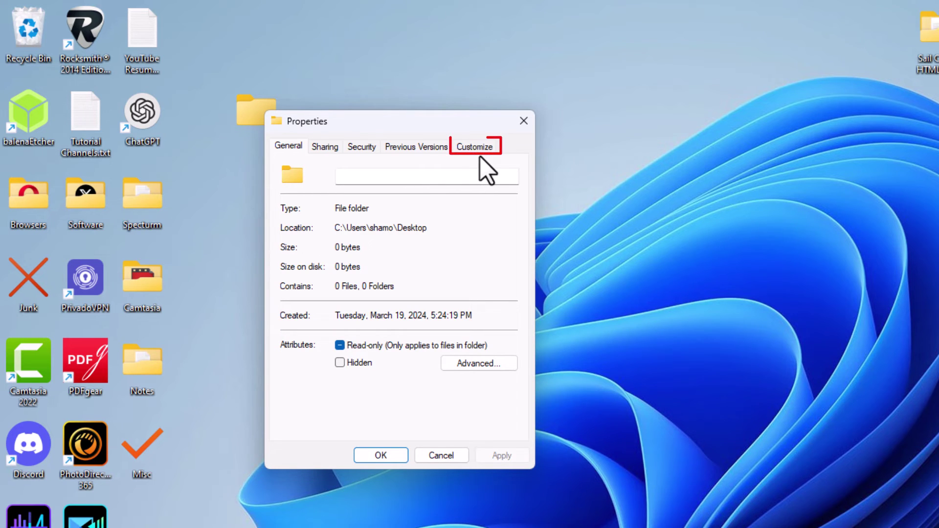
pyautogui.click(476, 149)
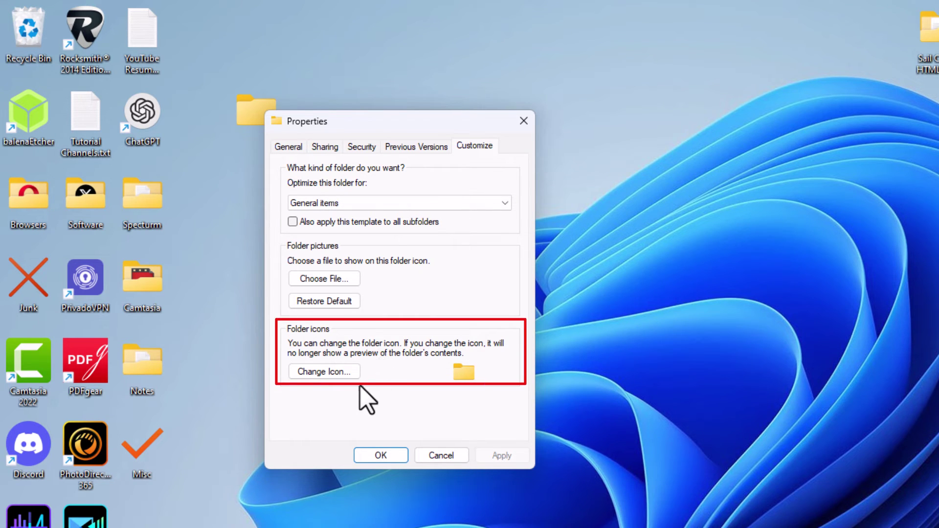
pyautogui.click(331, 375)
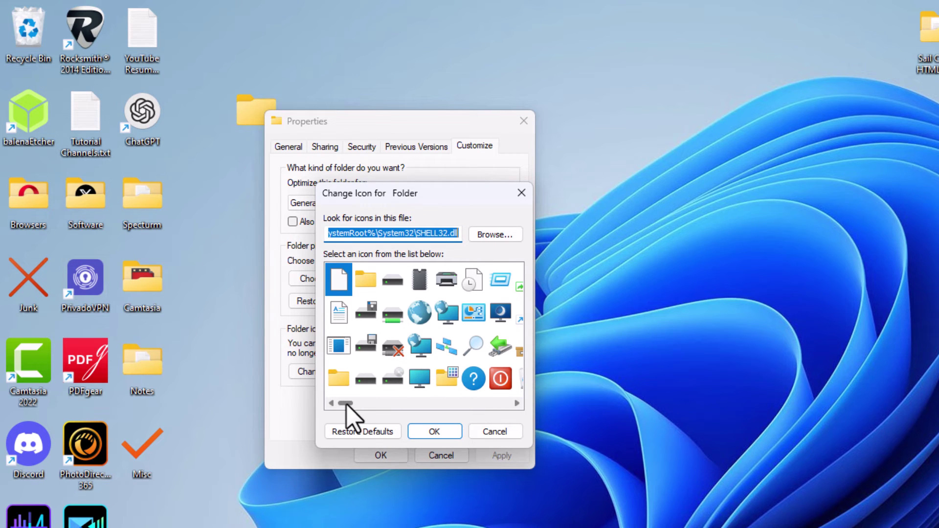
# Choose a blank, transparent icon for the folder and apply it in Properties.
pyautogui.moveTo(346, 404); pyautogui.dragTo(362, 404)
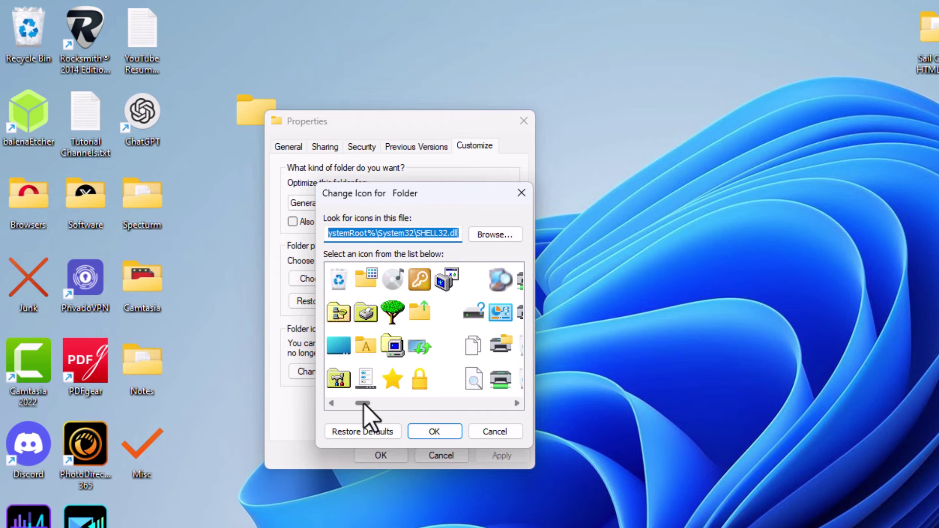
pyautogui.moveTo(364, 404); pyautogui.dragTo(367, 411)
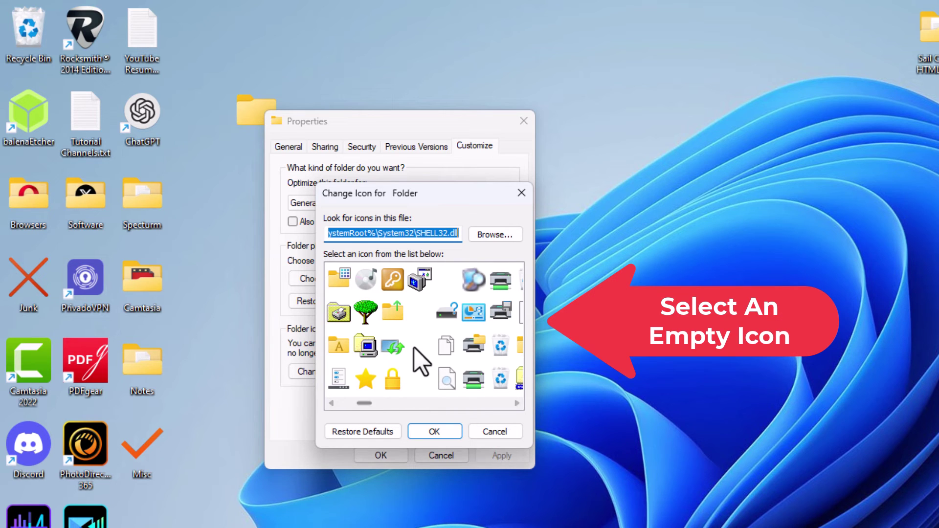
pyautogui.click(418, 318)
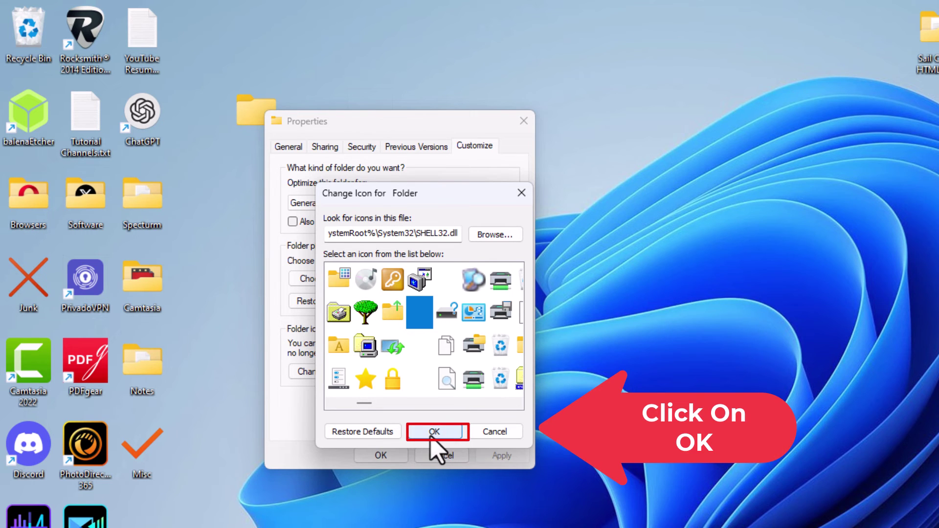
pyautogui.click(431, 433)
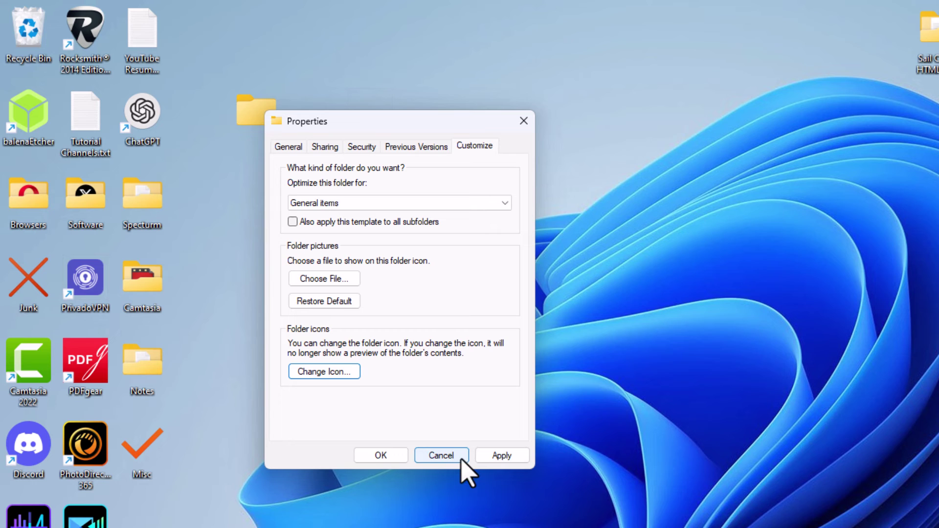
pyautogui.click(493, 459)
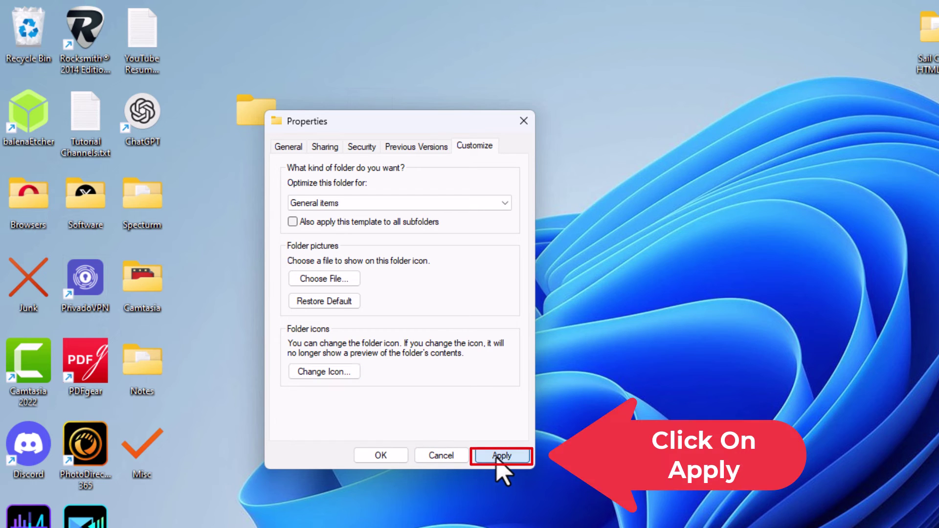
pyautogui.click(395, 463)
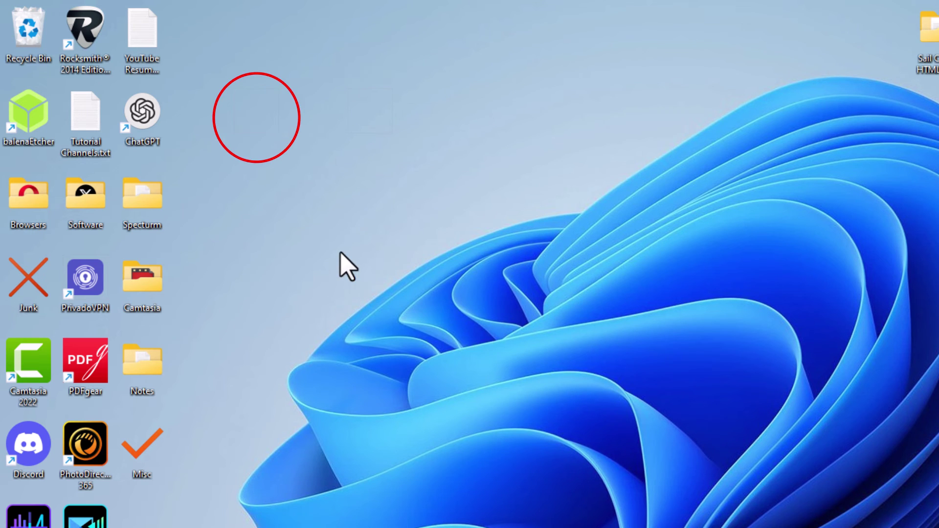
# Box-select to reveal the invisible folder, then open it to show it's empty.
pyautogui.moveTo(350, 211); pyautogui.dragTo(249, 88)
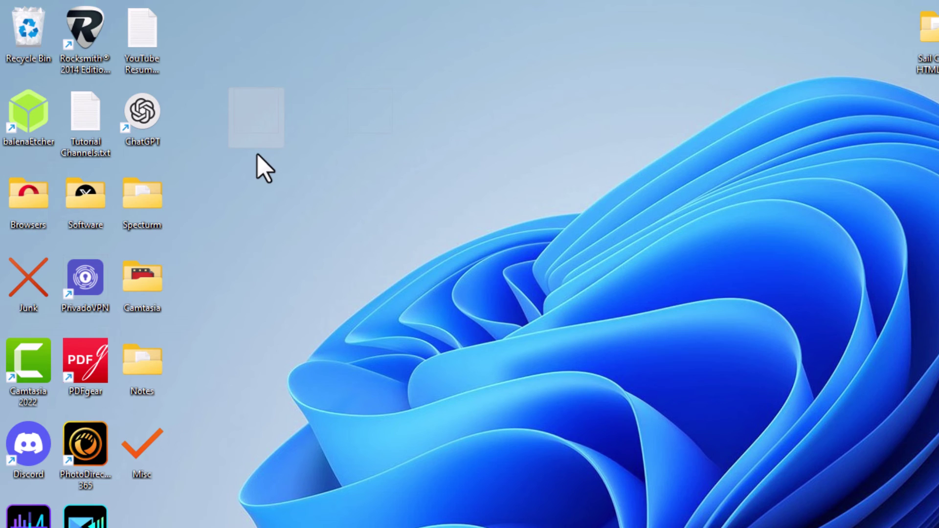
pyautogui.moveTo(436, 167); pyautogui.dragTo(229, 62)
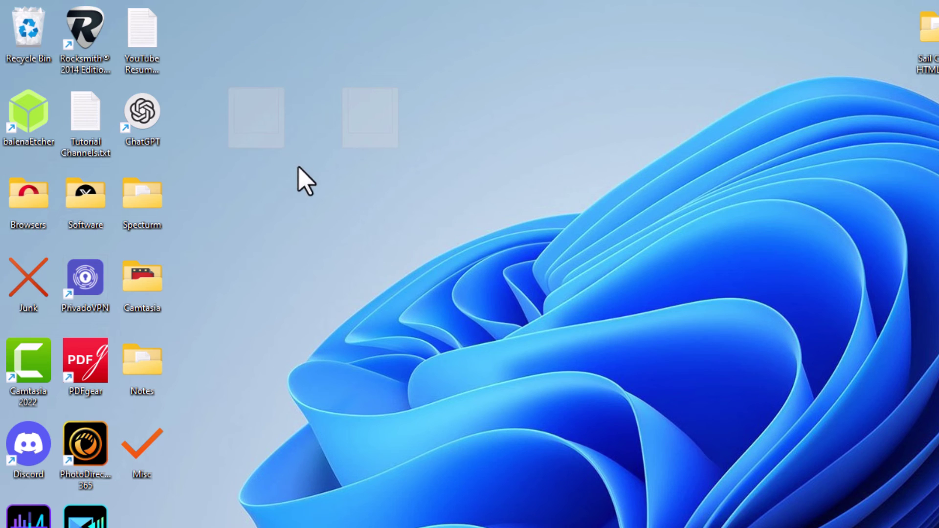
pyautogui.click(341, 210)
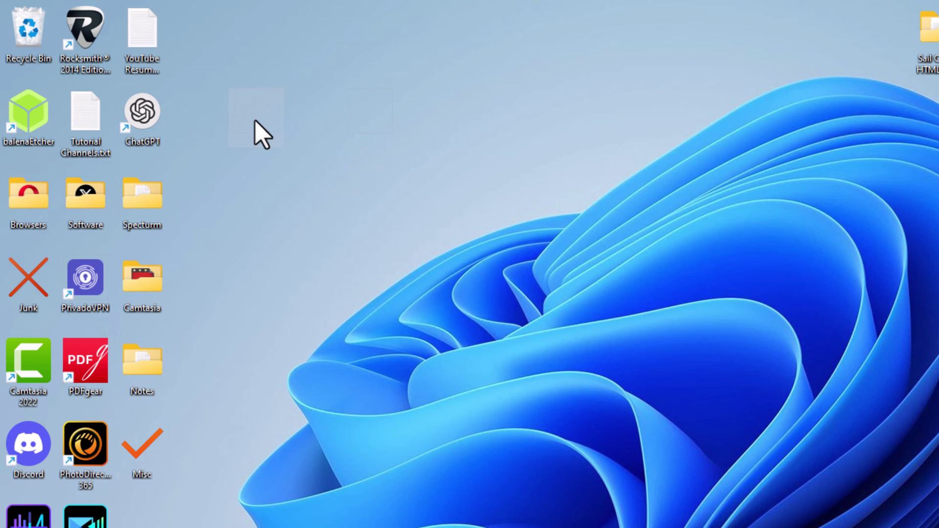
pyautogui.doubleClick(255, 122)
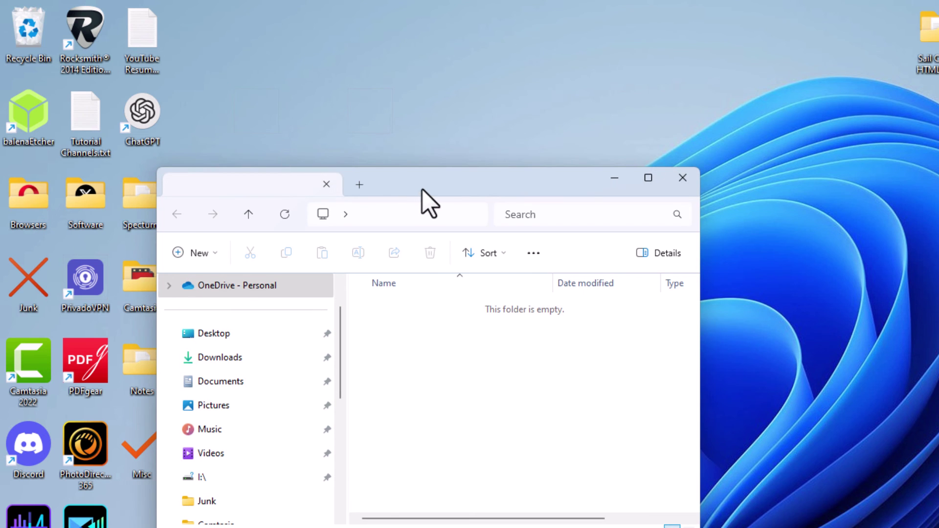
pyautogui.moveTo(421, 191); pyautogui.dragTo(419, 119)
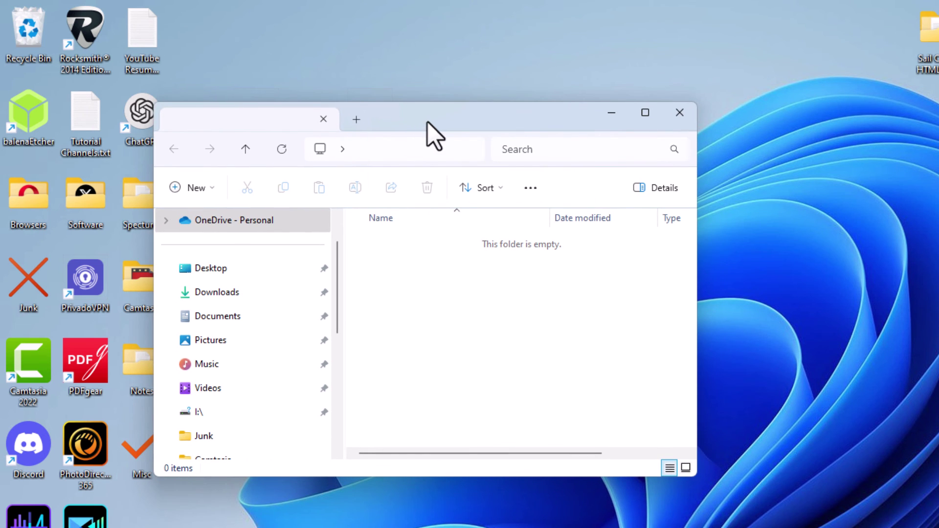